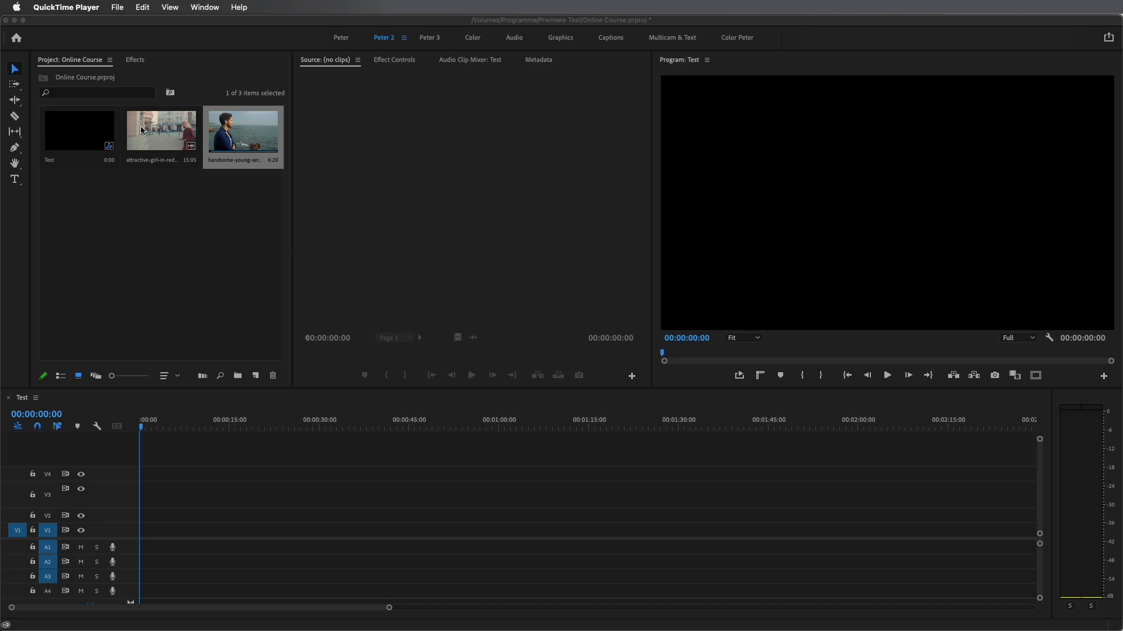
- Load the red-coat clip into the Source monitor for preview and reposition the playhead
drag(140, 133, 332, 181)
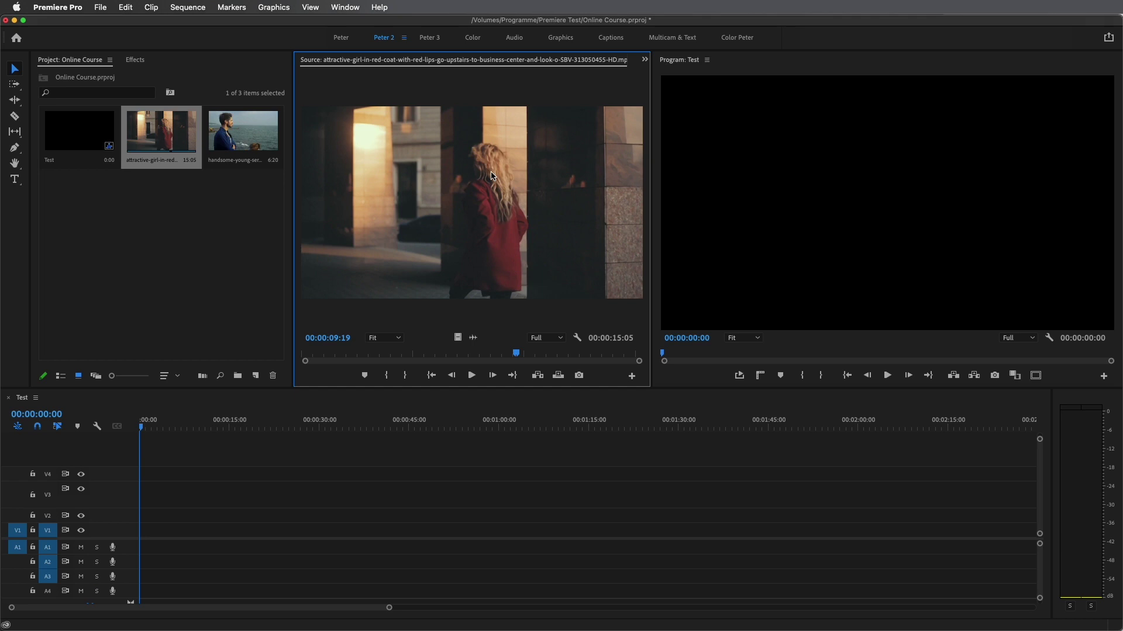
click(270, 422)
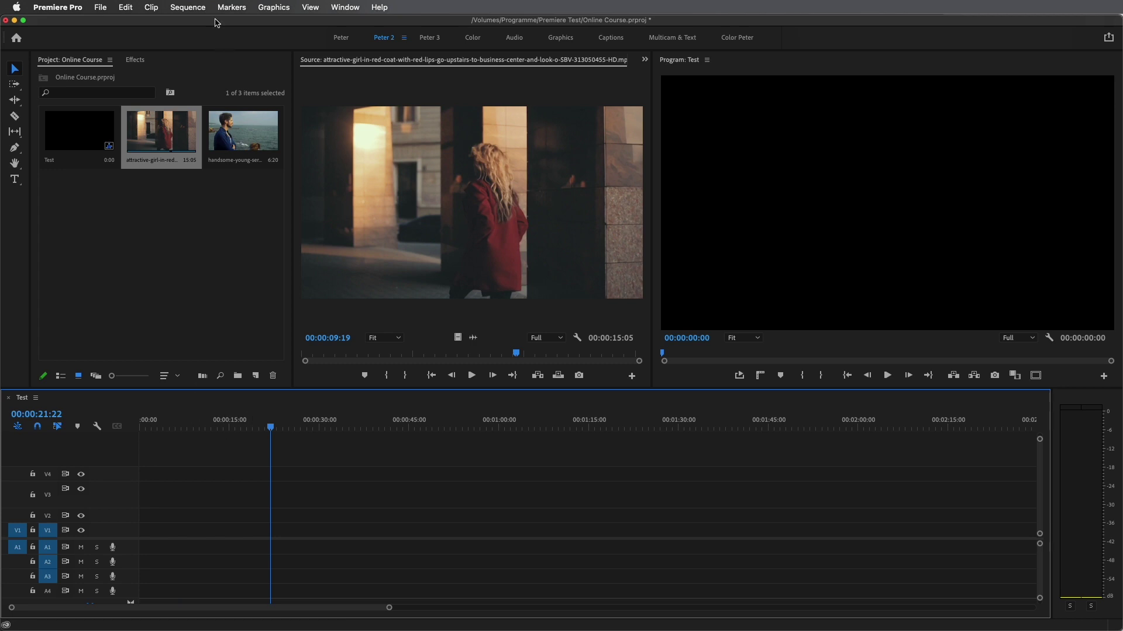
click(189, 7)
- Review the Test sequence settings, then place the red-coat clip on V1, keeping existing settings
click(259, 26)
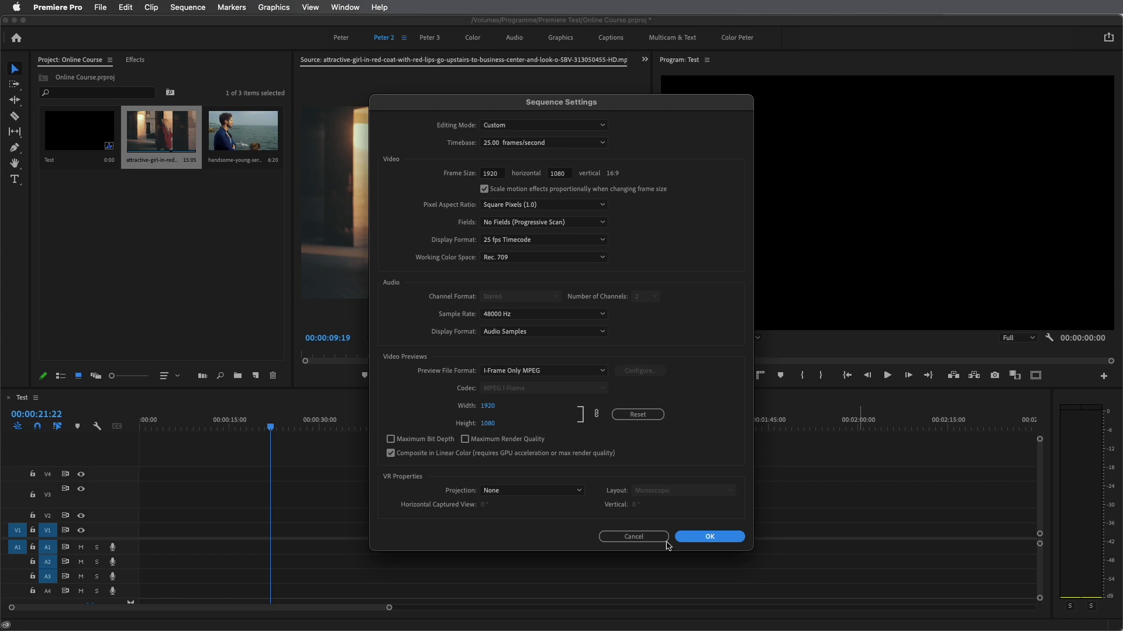
click(620, 536)
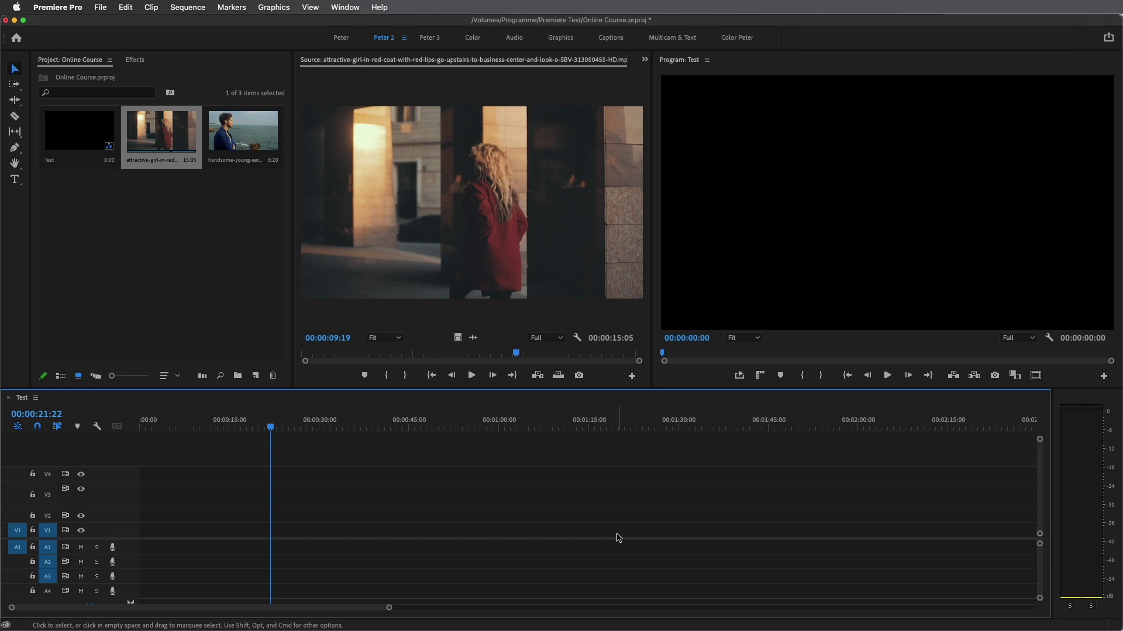
mouse_move(159, 137)
mouse_down()
mouse_move(206, 503)
mouse_move(113, 532)
mouse_up()
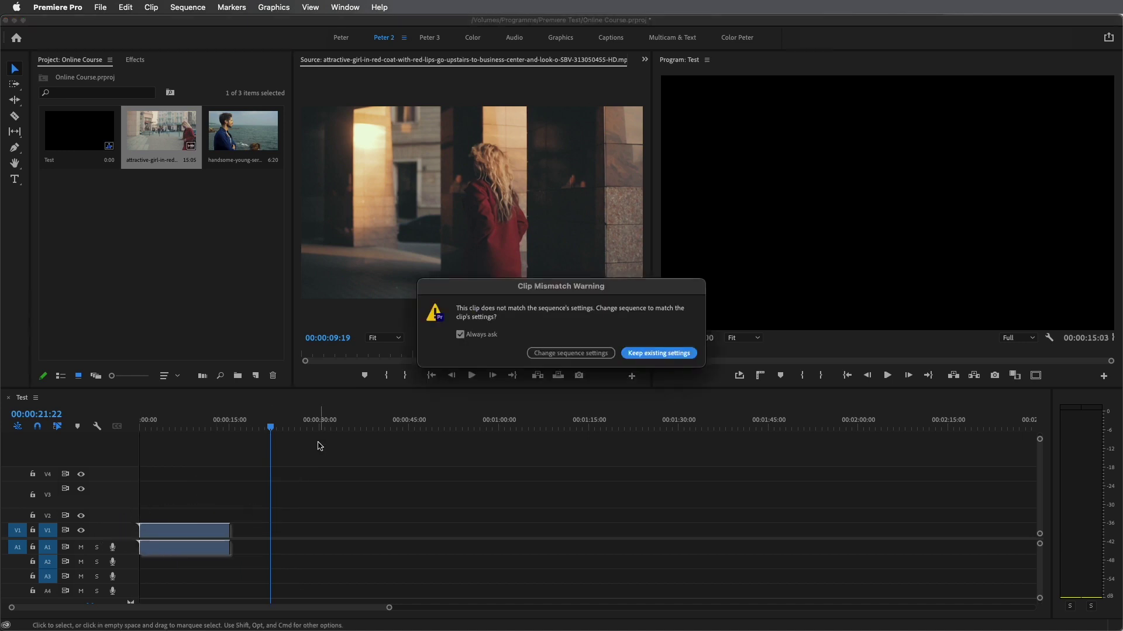
click(646, 354)
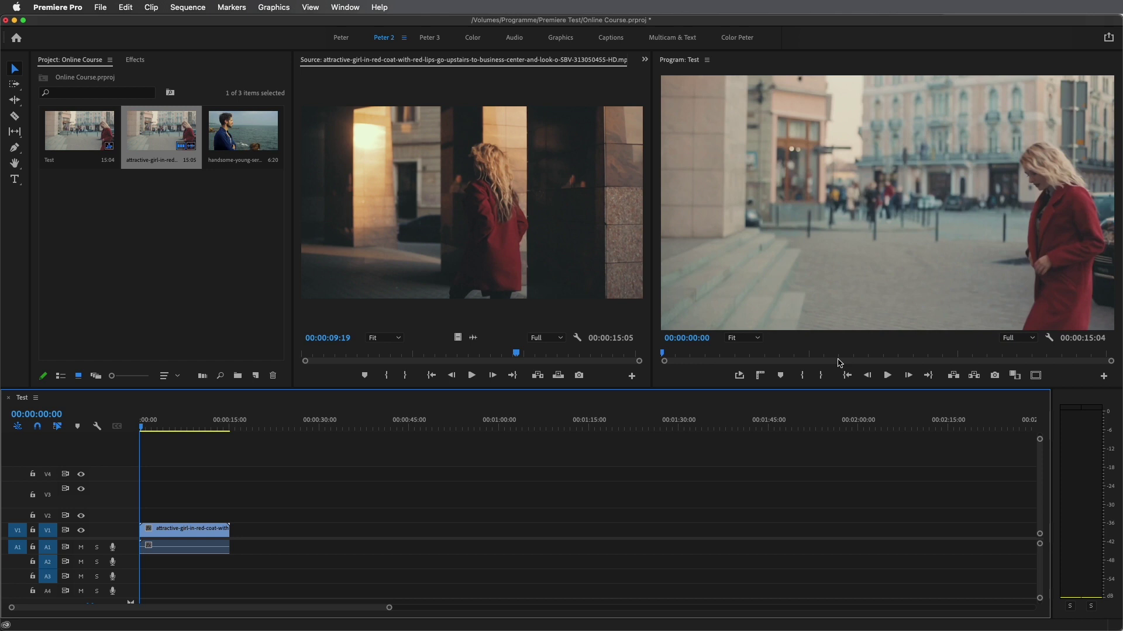
- Create Sequence 02 from the ARRI 1080p 25 preset with a 1080 × 1920 frame size
key(super+n)
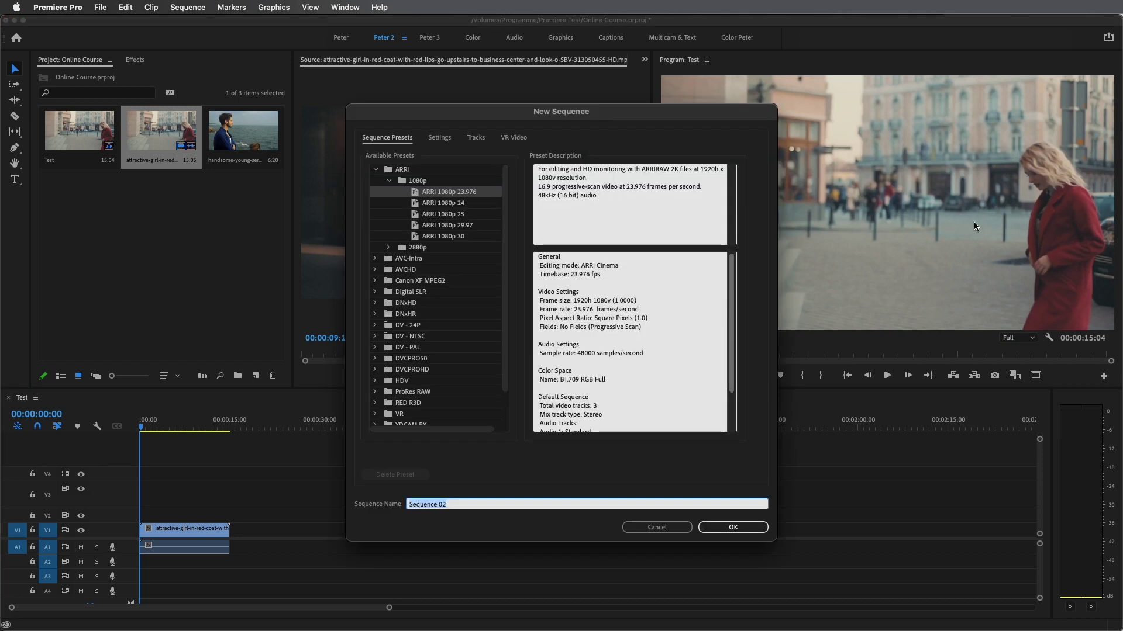
click(439, 215)
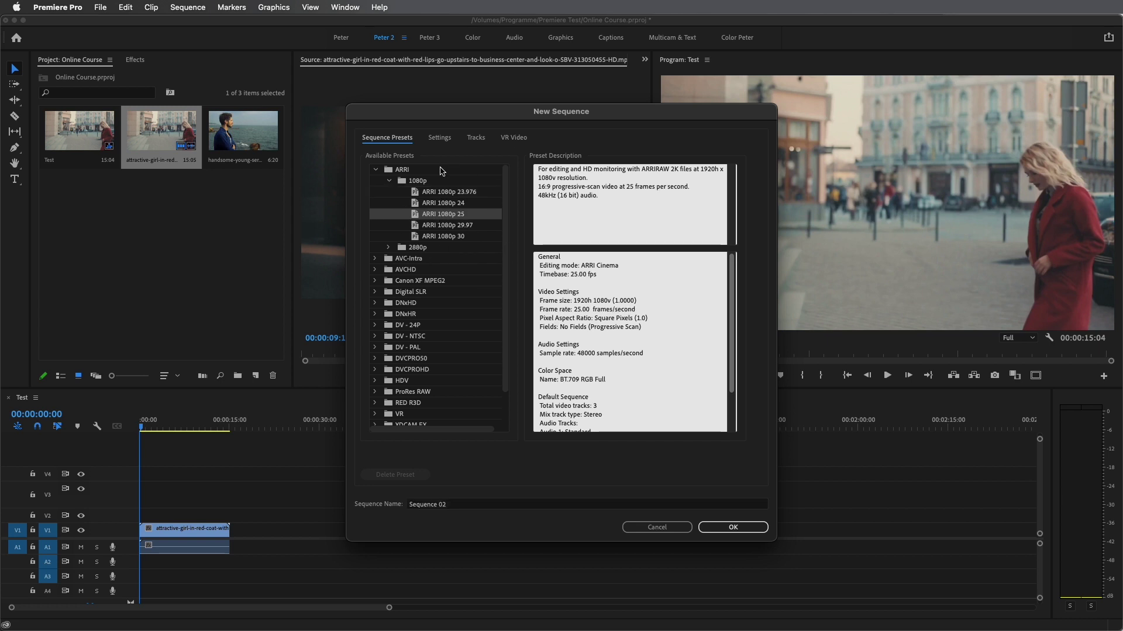
click(442, 140)
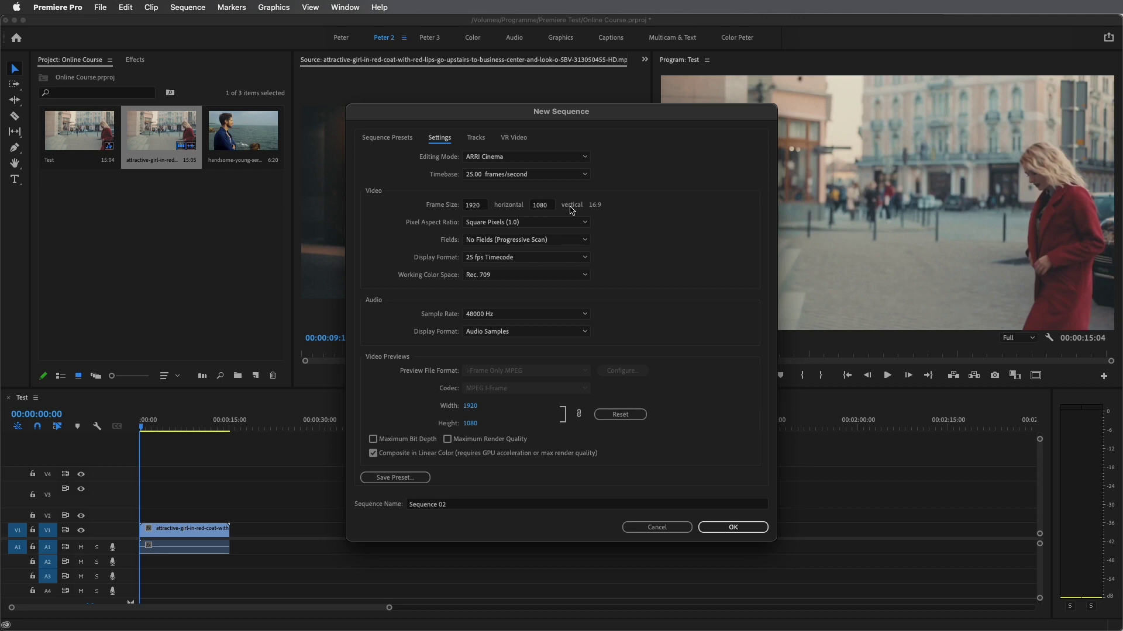
click(488, 209)
text(1)
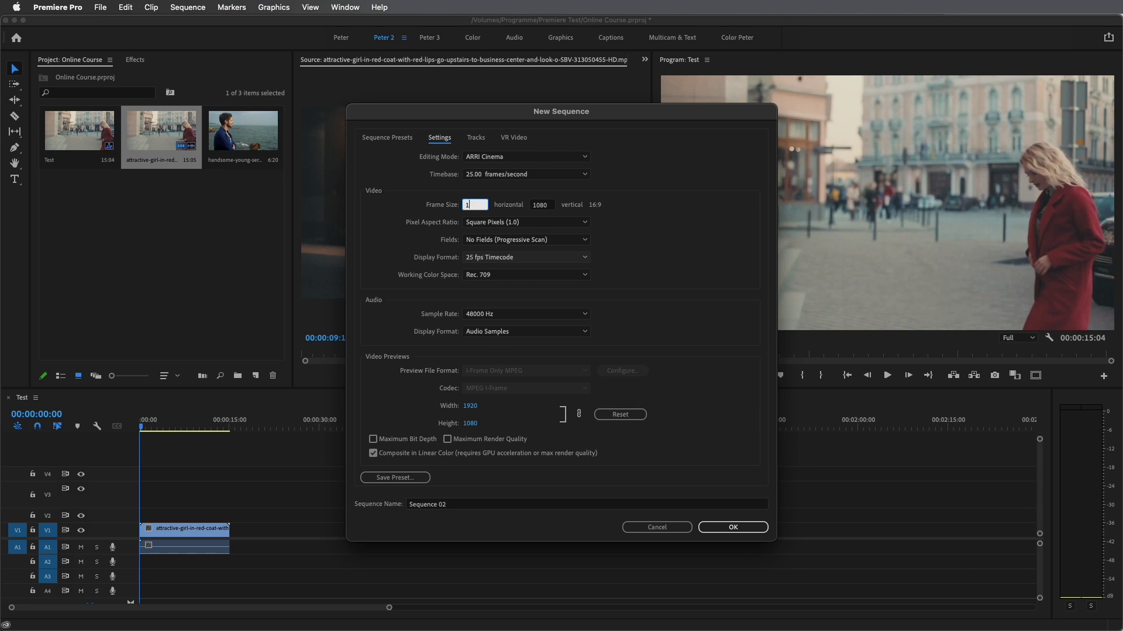
click(552, 206)
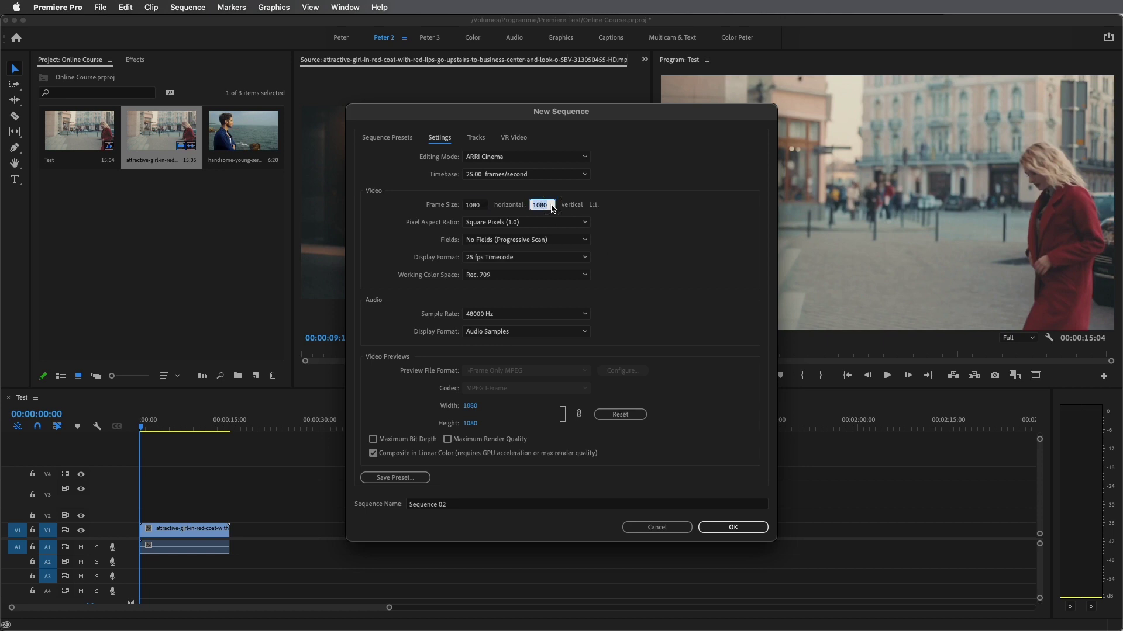
text(1)
text(0)
key(Tab)
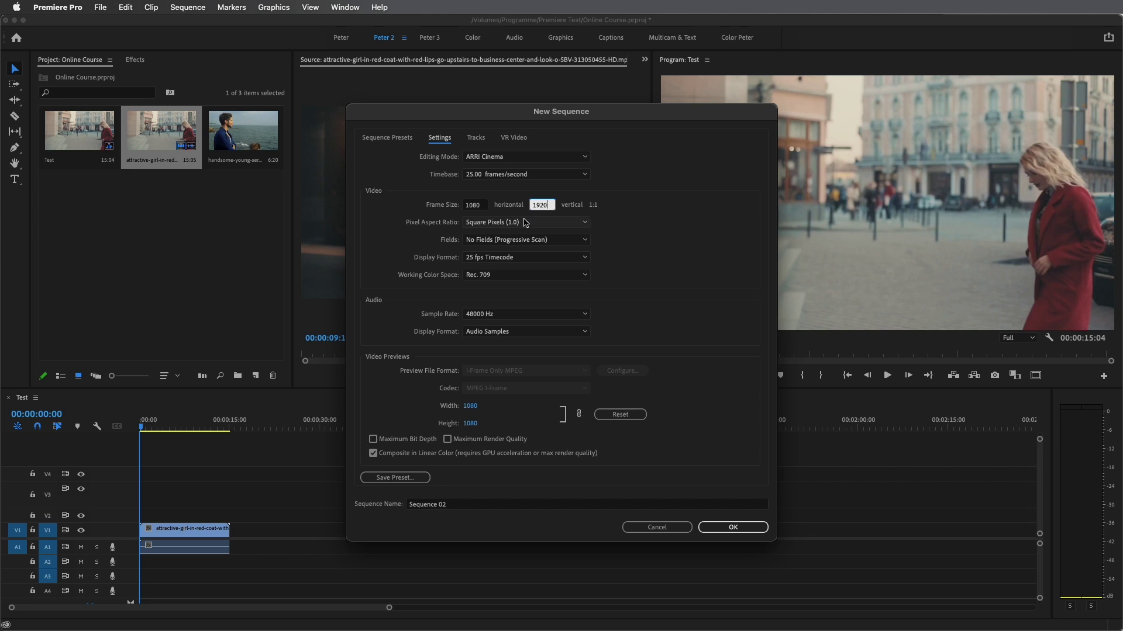
click(735, 540)
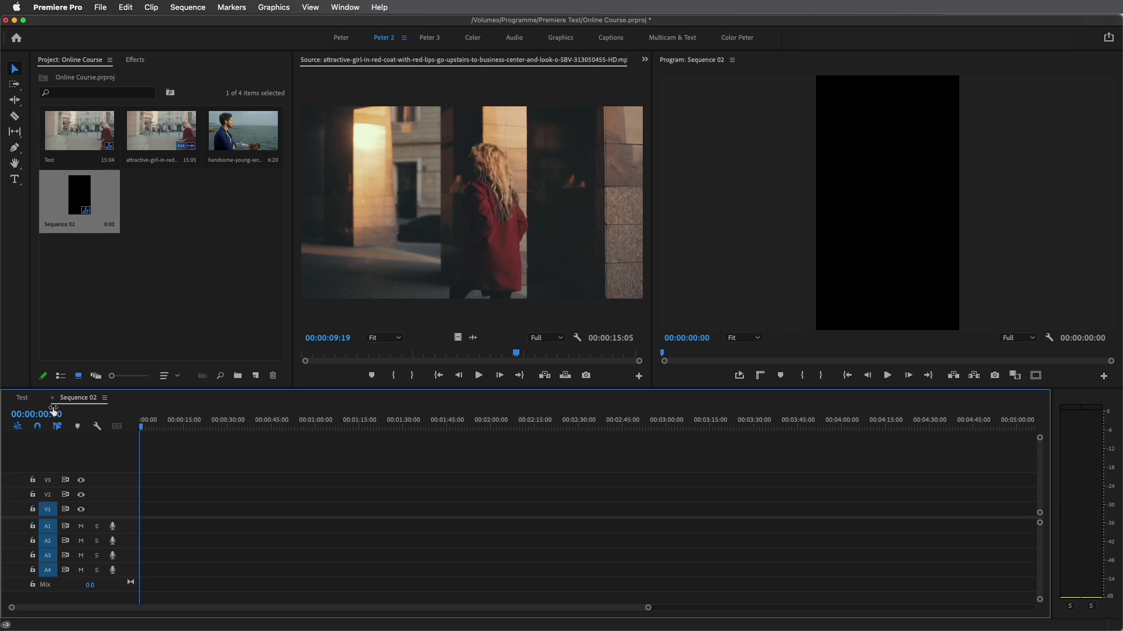
- Nest the Test sequence on V1 of Sequence 02, keeping its vertical settings, and select its clips
click(84, 139)
drag(83, 139, 148, 519)
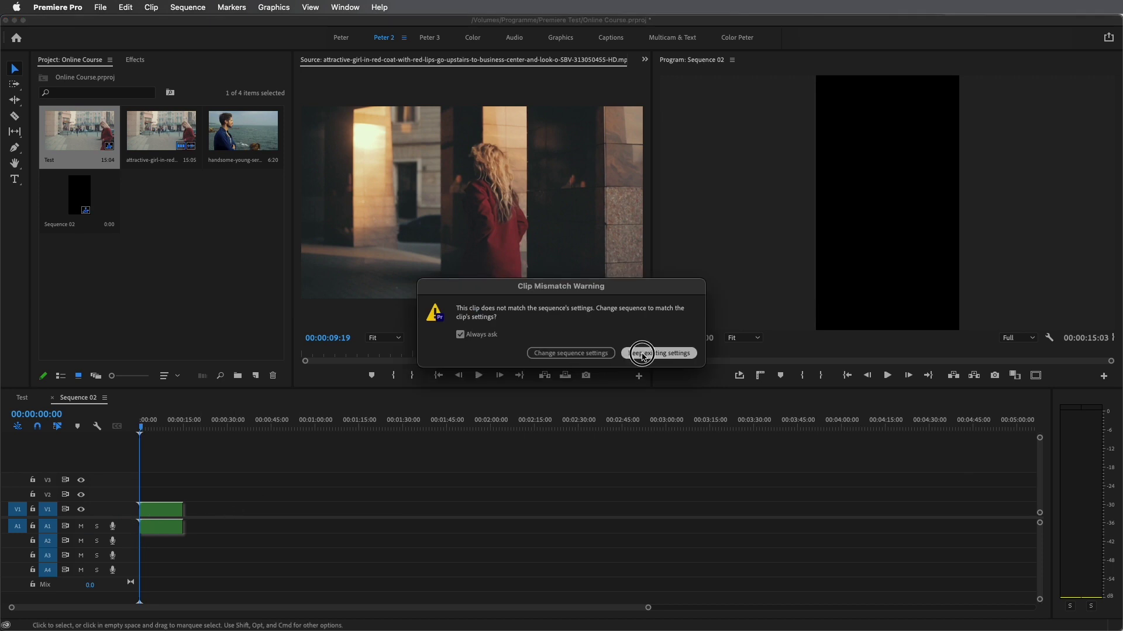
click(643, 353)
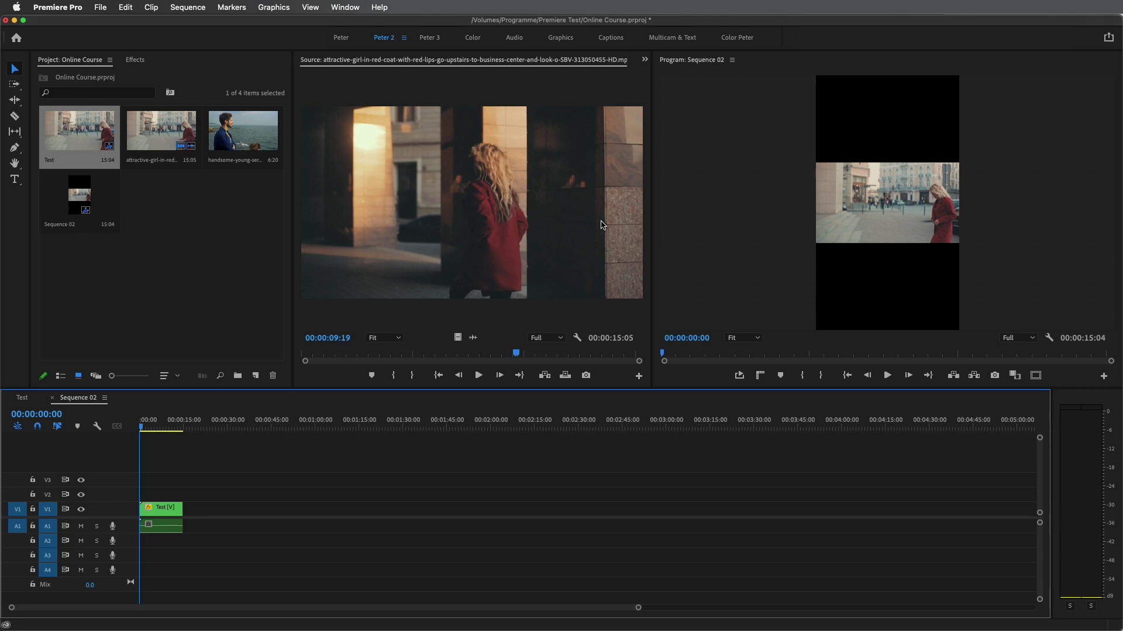
drag(231, 461, 110, 563)
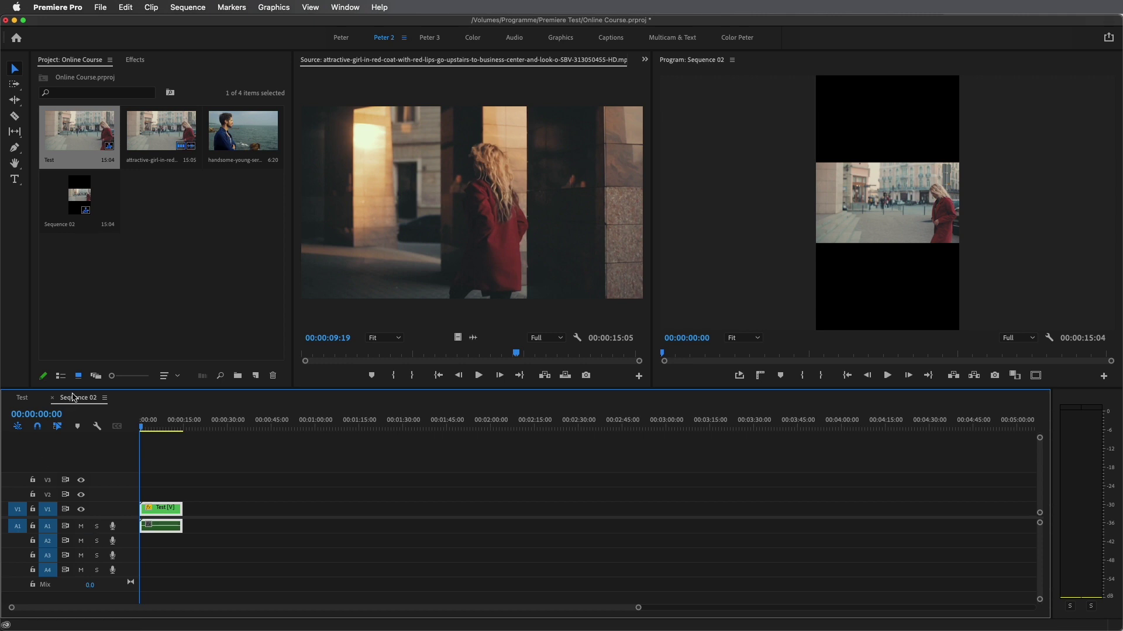
- Delete Sequence 02 from the project and select the clip in the Test timeline
click(78, 204)
key(Delete)
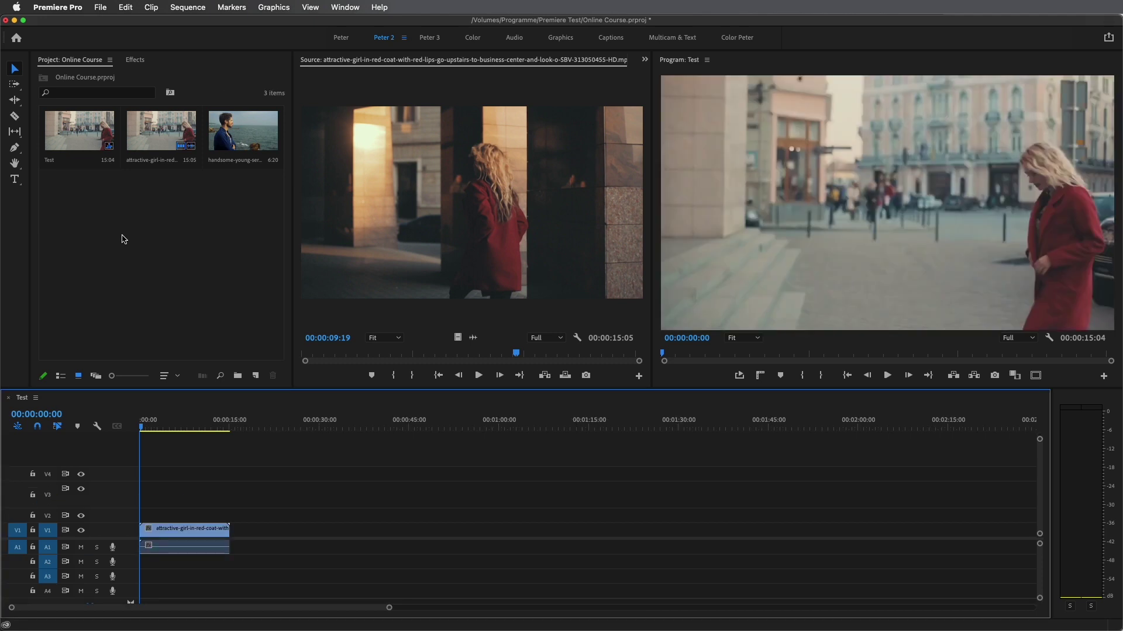
click(178, 529)
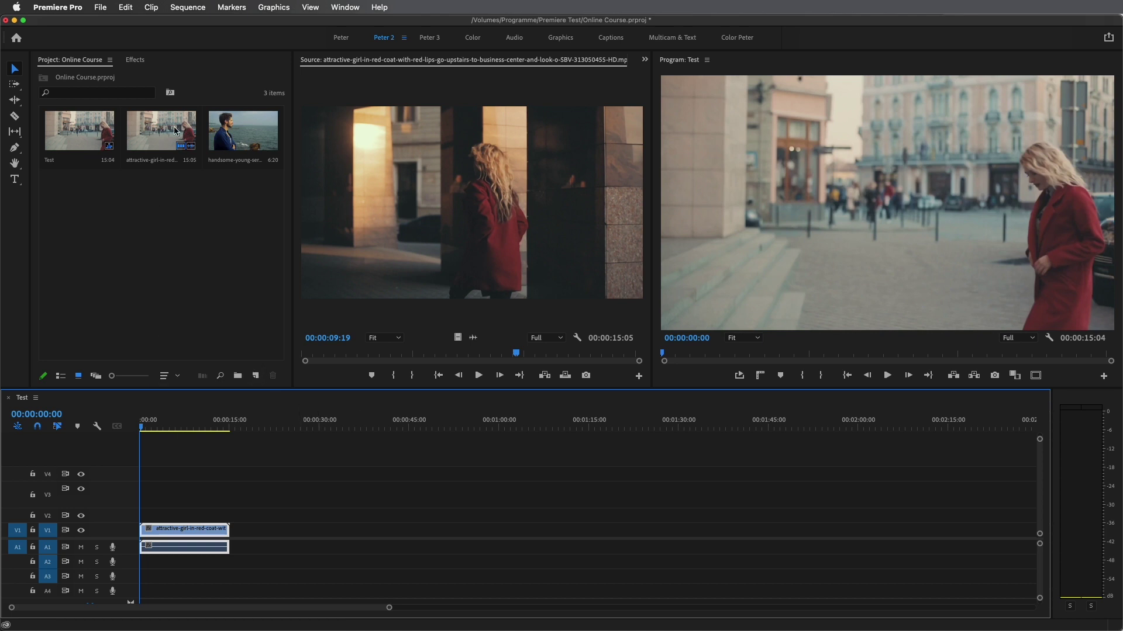
- Auto-reframe the Test sequence to a Vertical 9:16 target aspect ratio
click(196, 10)
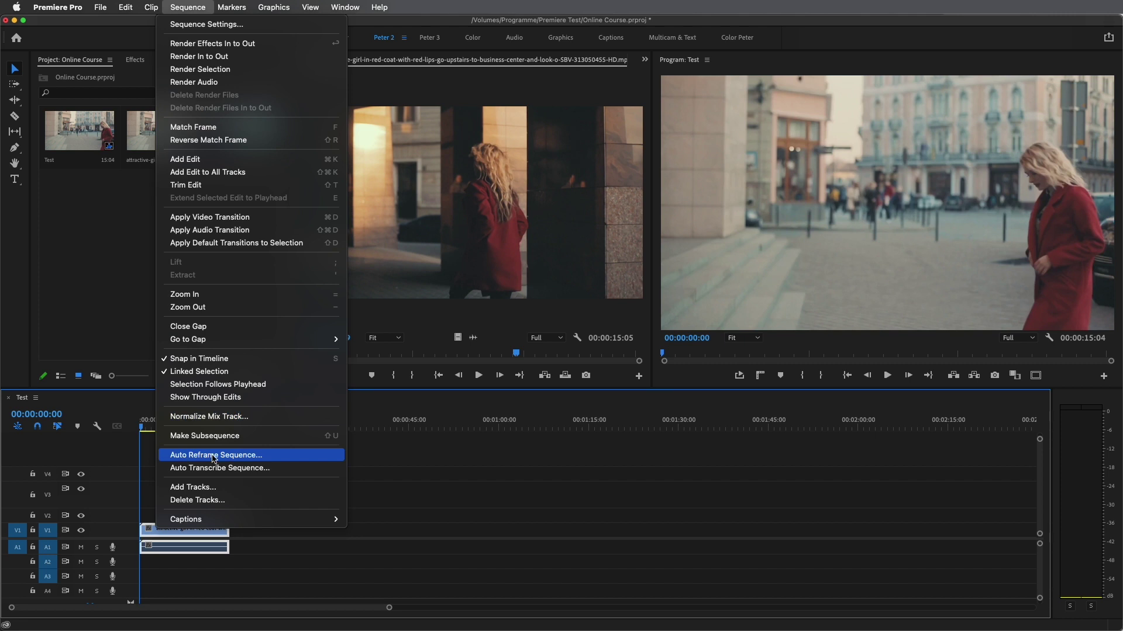
click(178, 456)
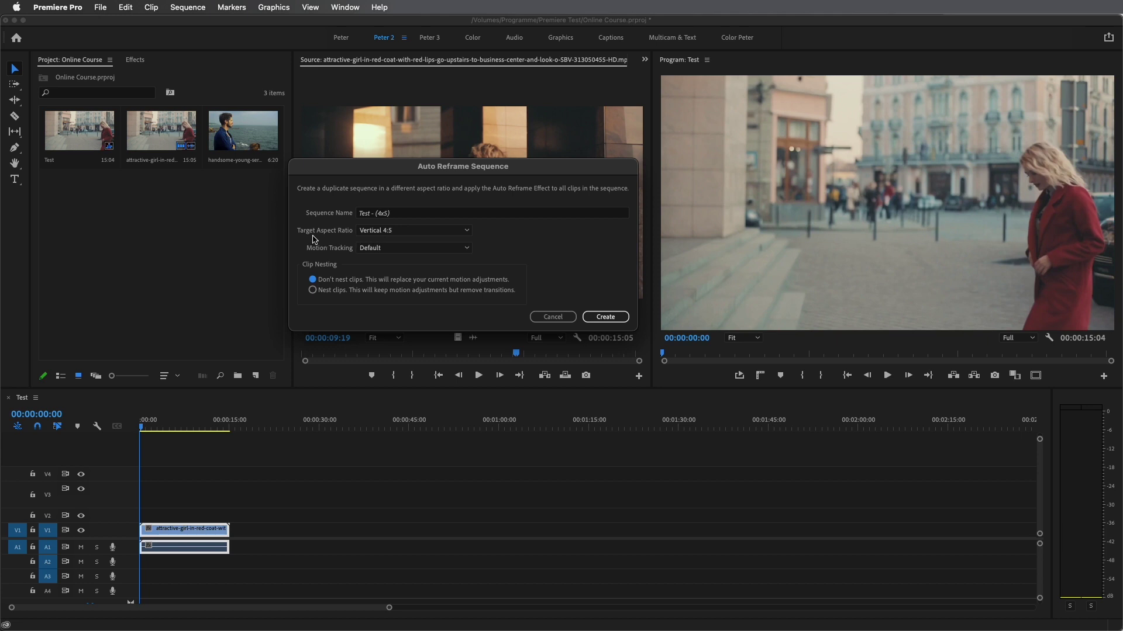
click(360, 231)
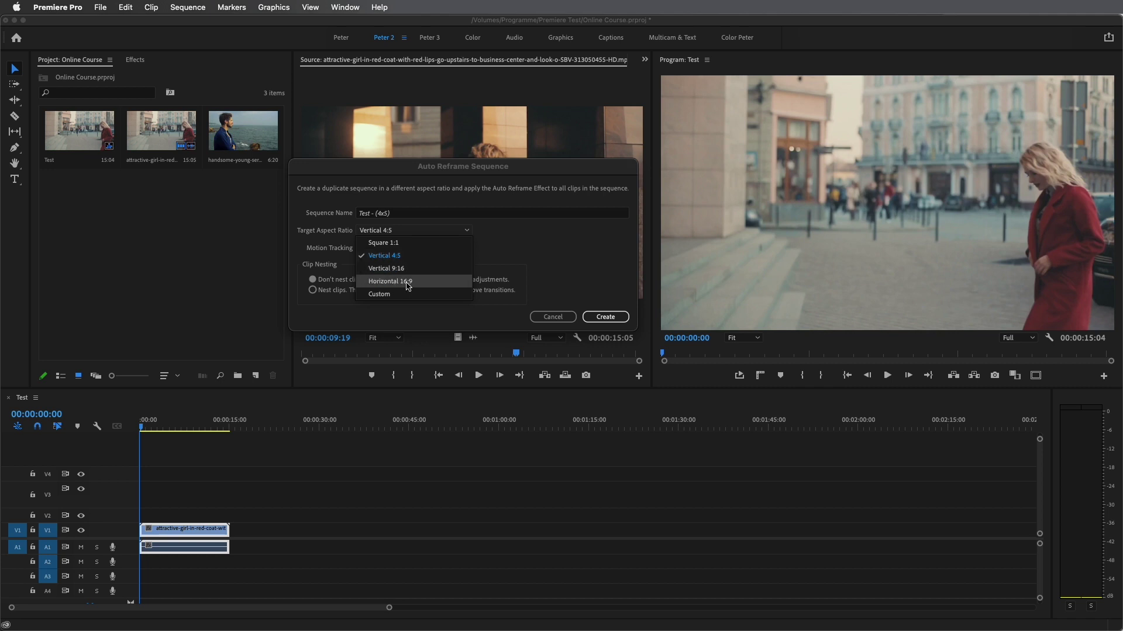
click(378, 270)
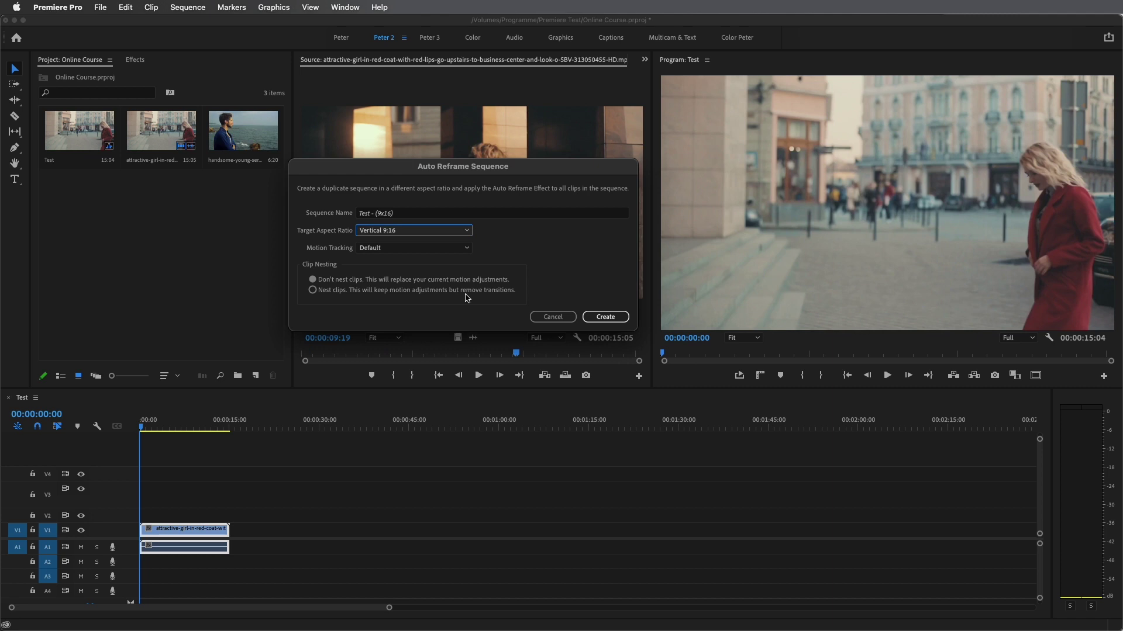
click(606, 317)
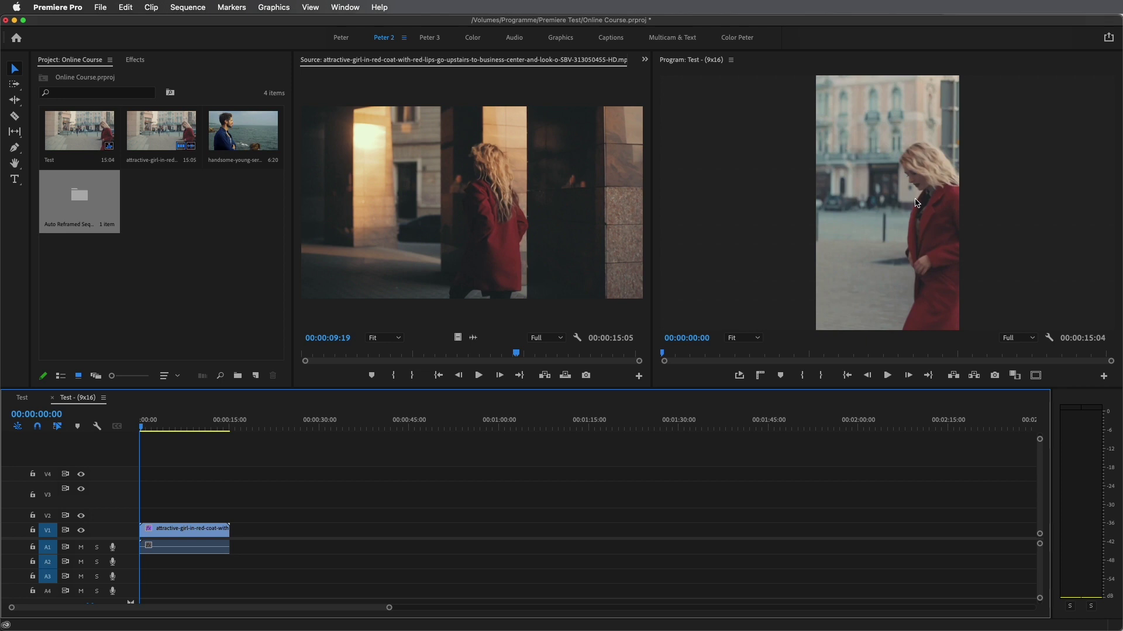
click(150, 528)
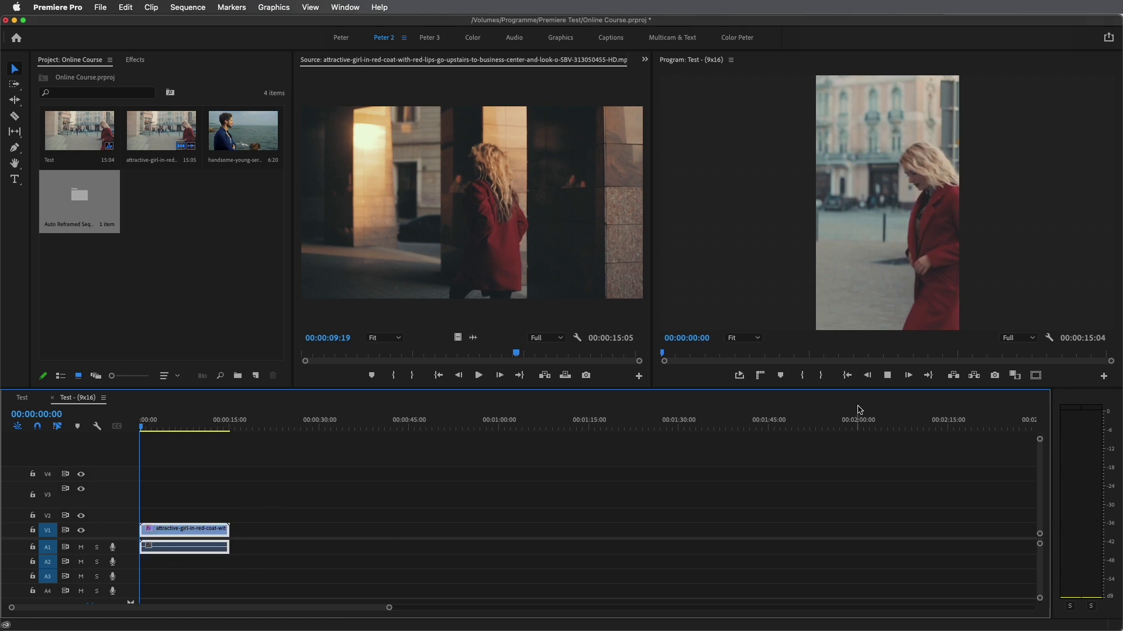
key(space)
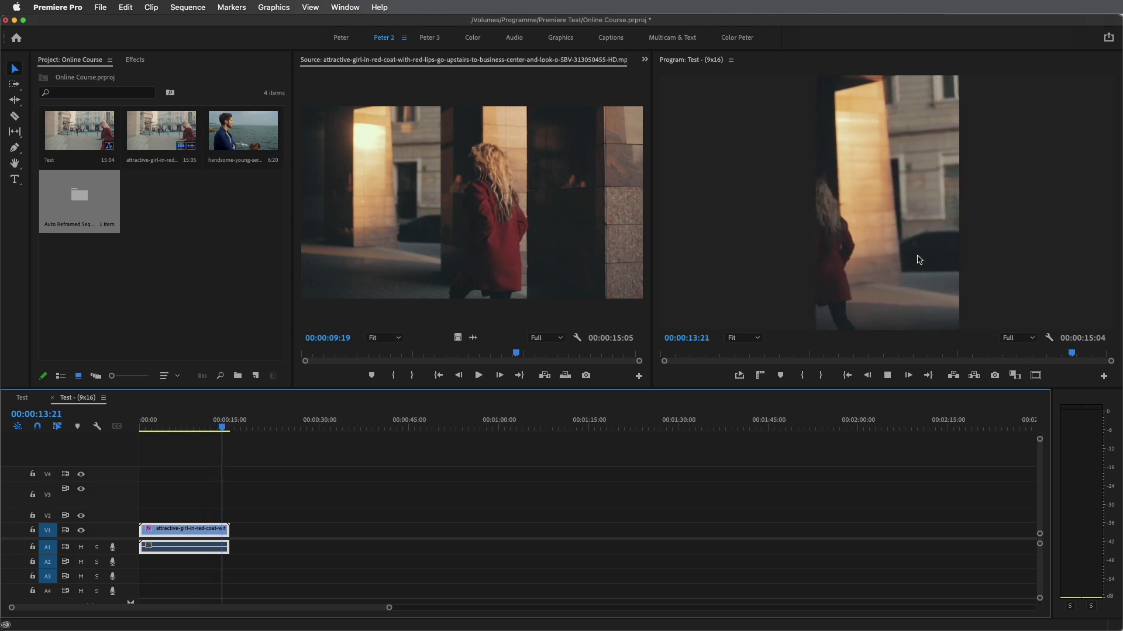
key(space)
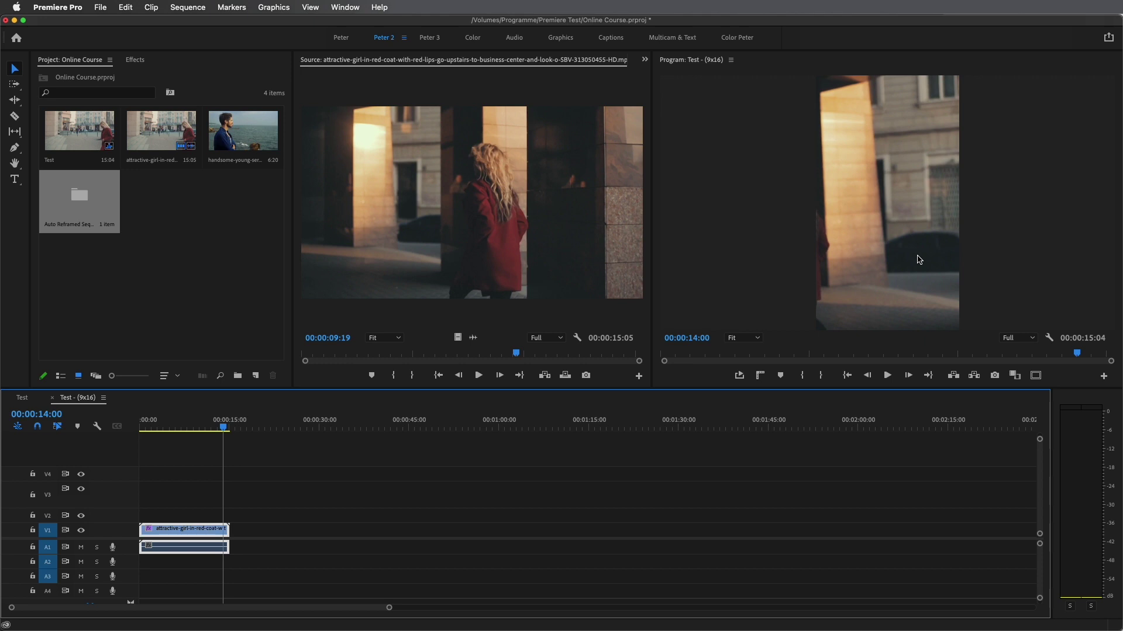
- Open Auto Transcribe Sequence, cancel without transcribing, and close the captions panel
click(195, 8)
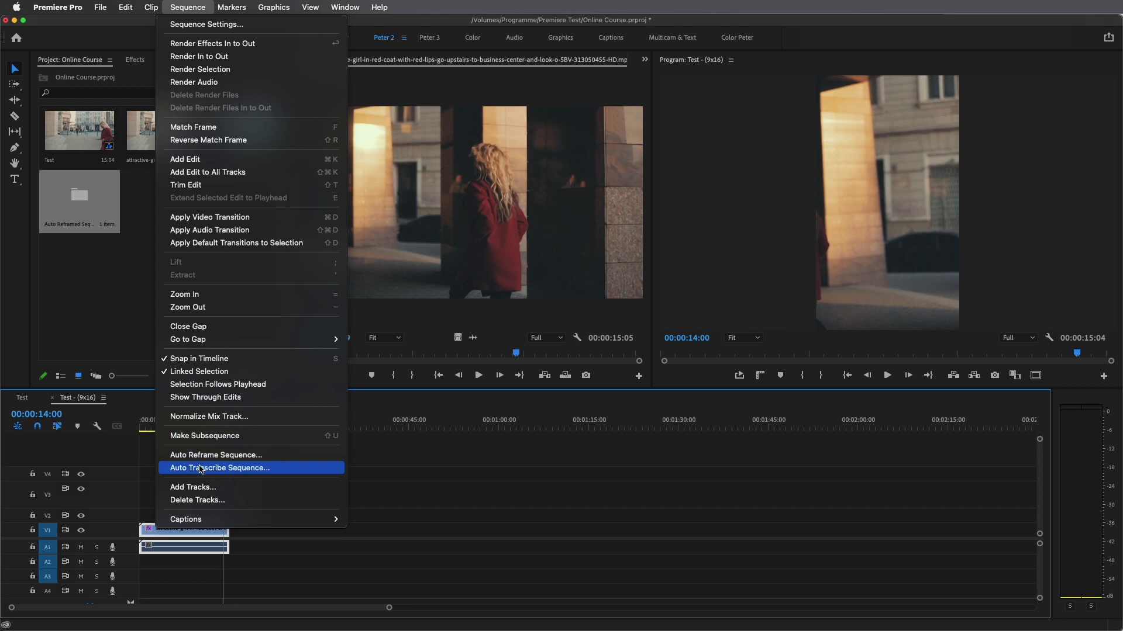
click(202, 468)
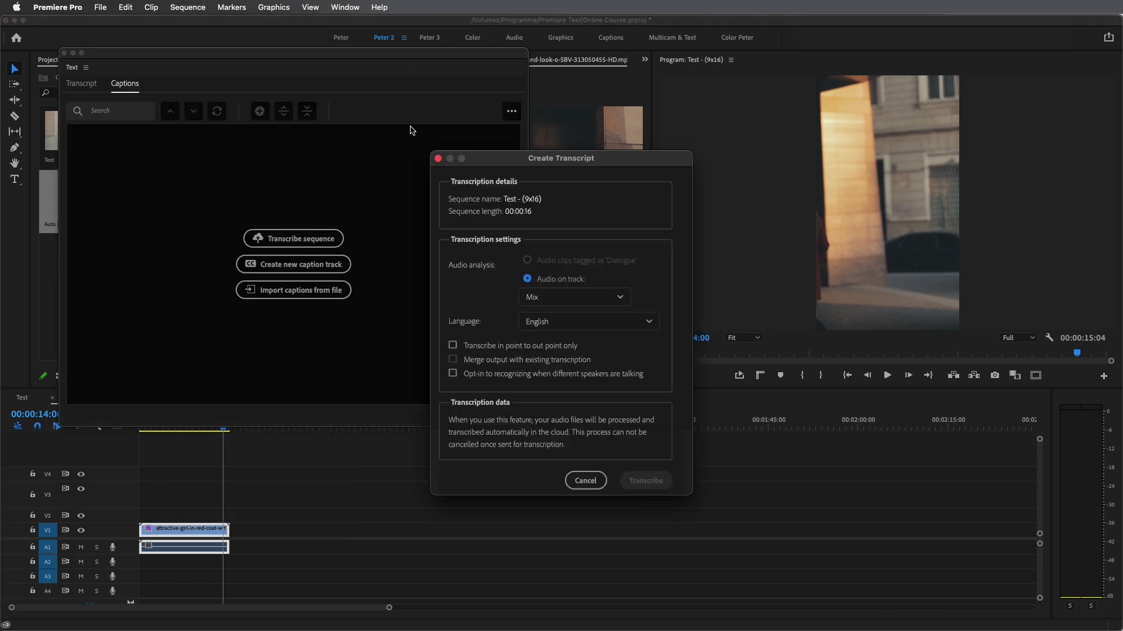
click(438, 158)
click(65, 54)
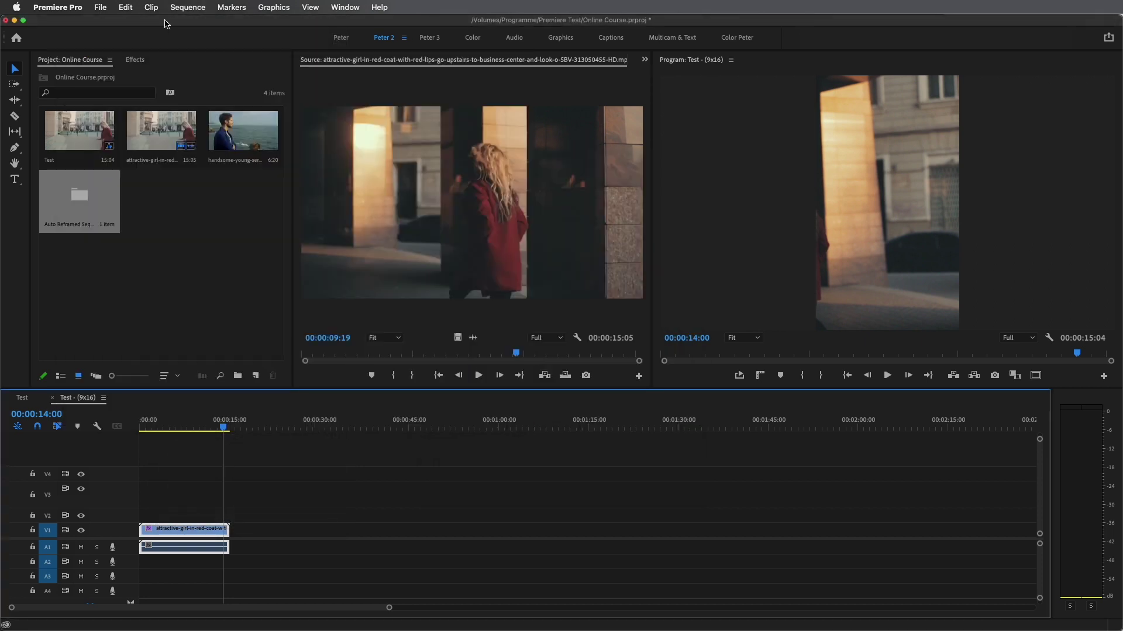
- Reopen Auto Reframe Sequence and review the aspect ratios, keeping Vertical 9:16
click(175, 8)
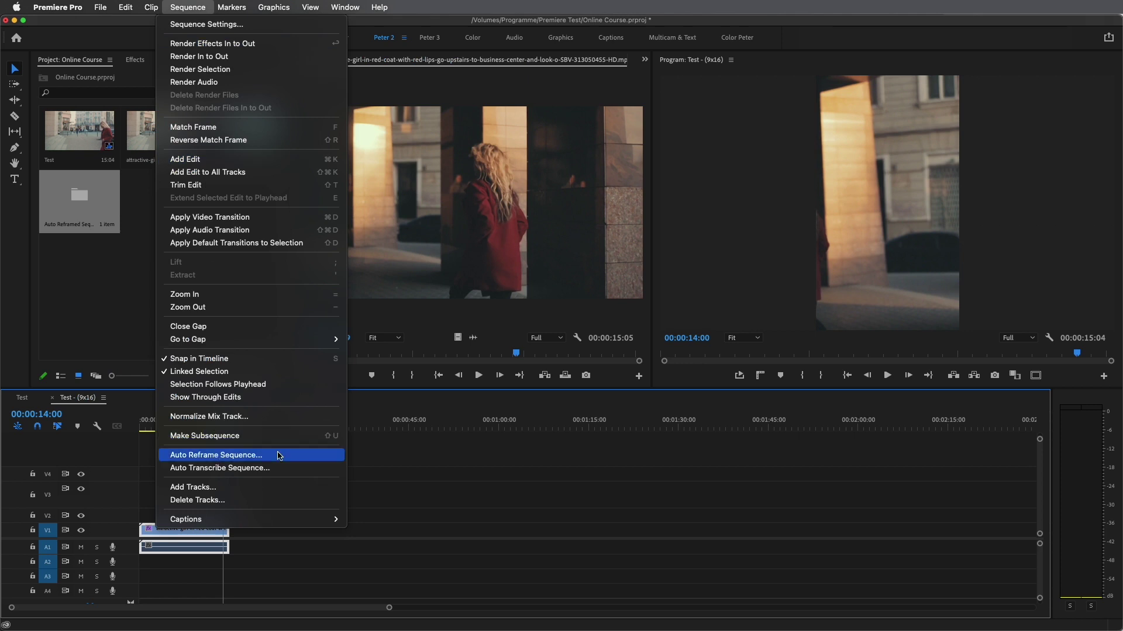
click(279, 455)
click(494, 310)
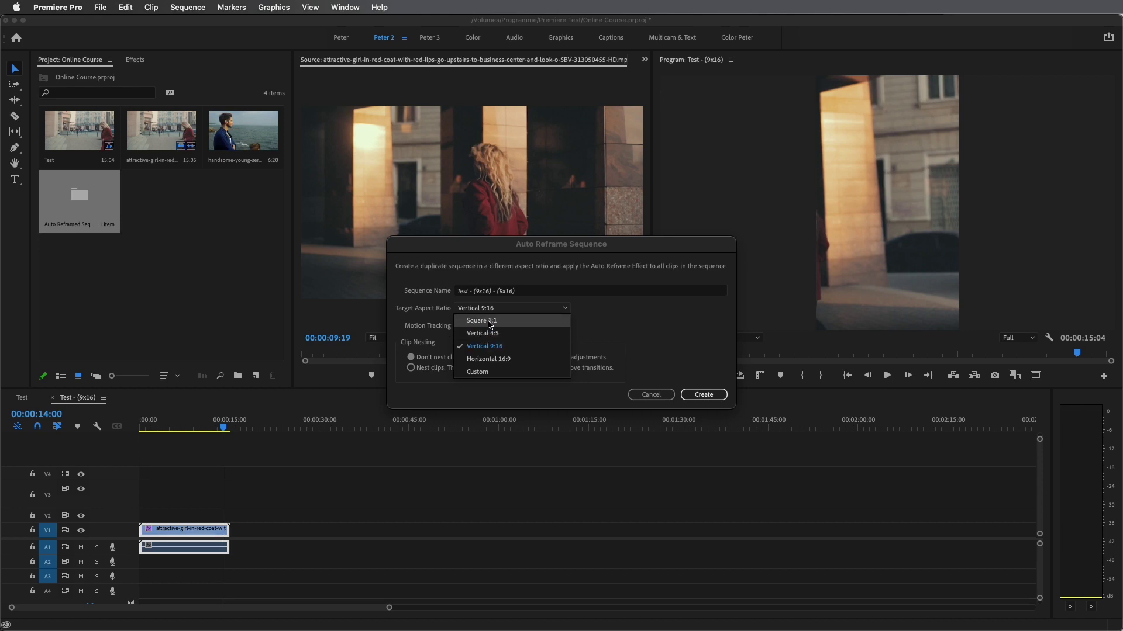
key(Escape)
click(469, 312)
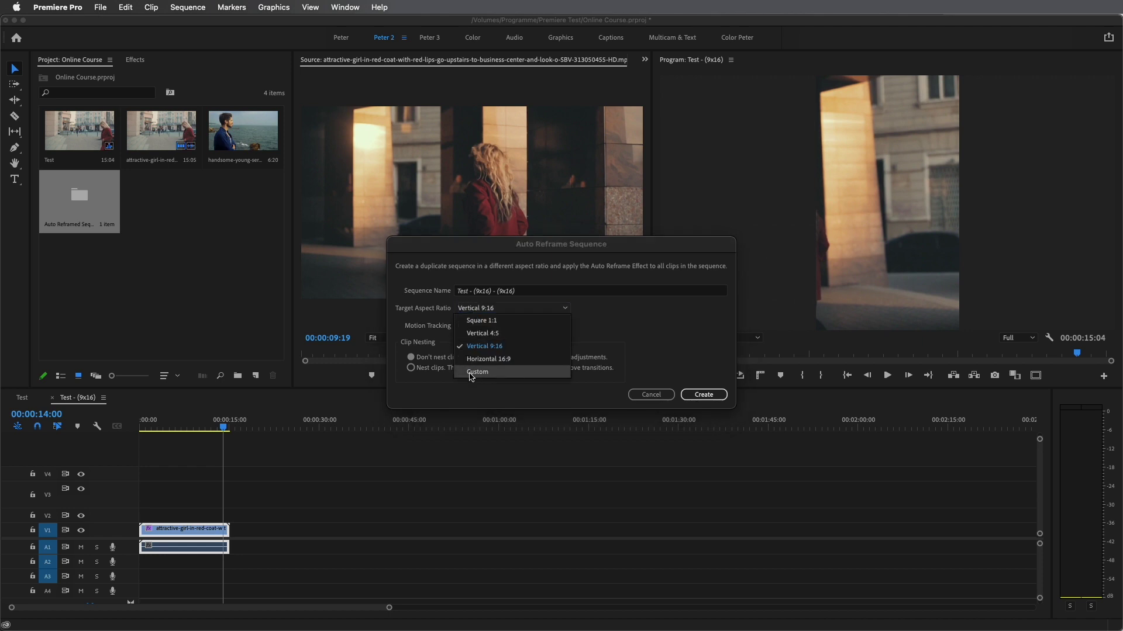
click(643, 331)
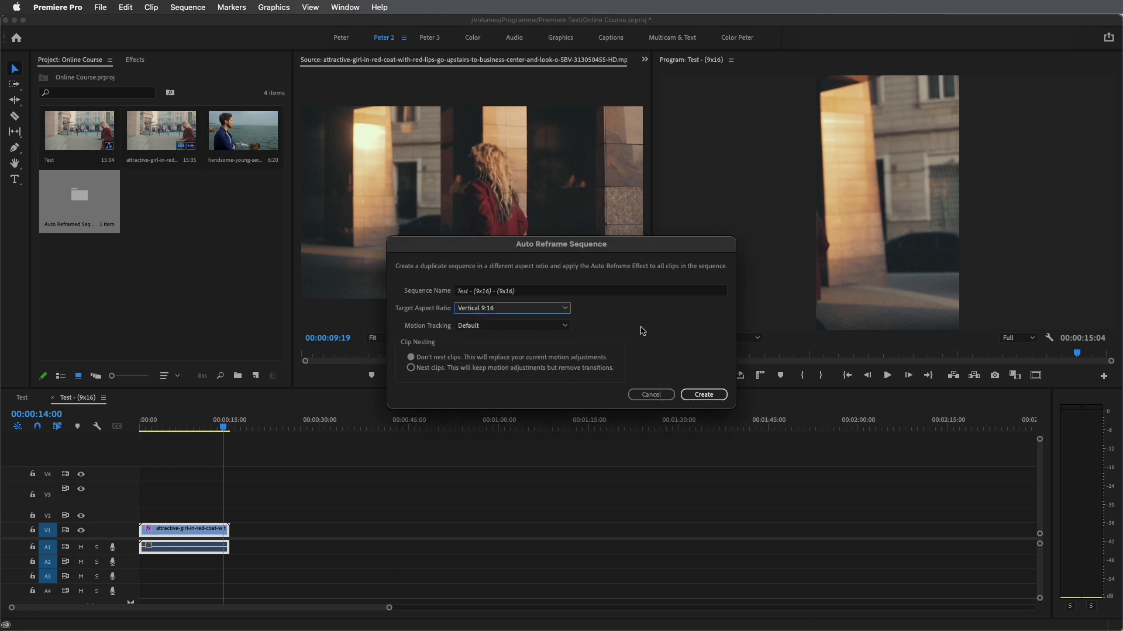